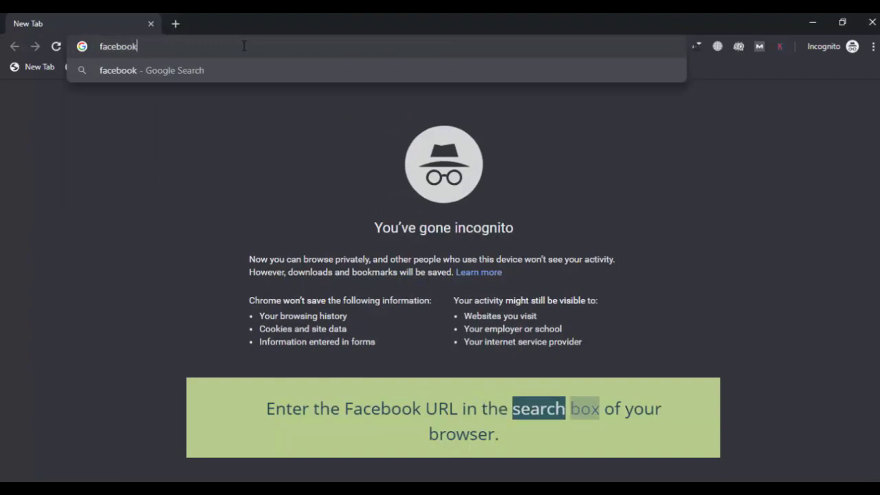
- Load facebook.com in the incognito window to reach the log-in page
key(Return)
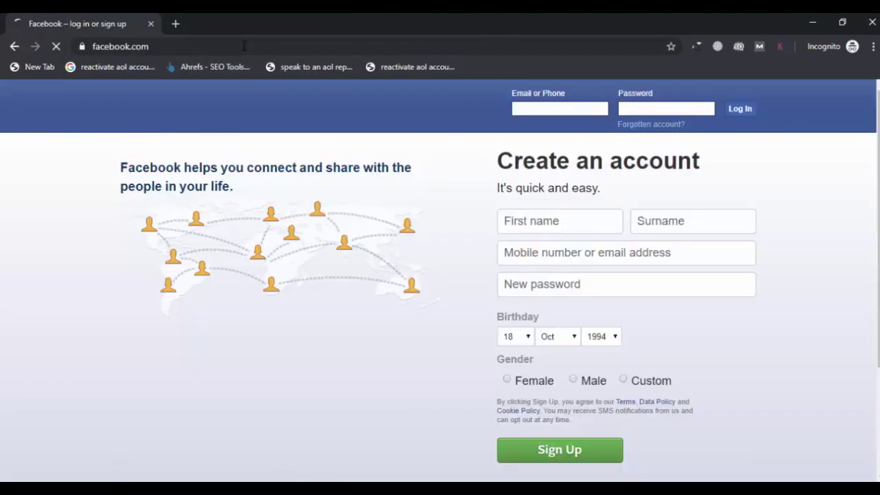
- Log in with the account e-mail and password, landing on the disabled-account checkpoint
click(548, 107)
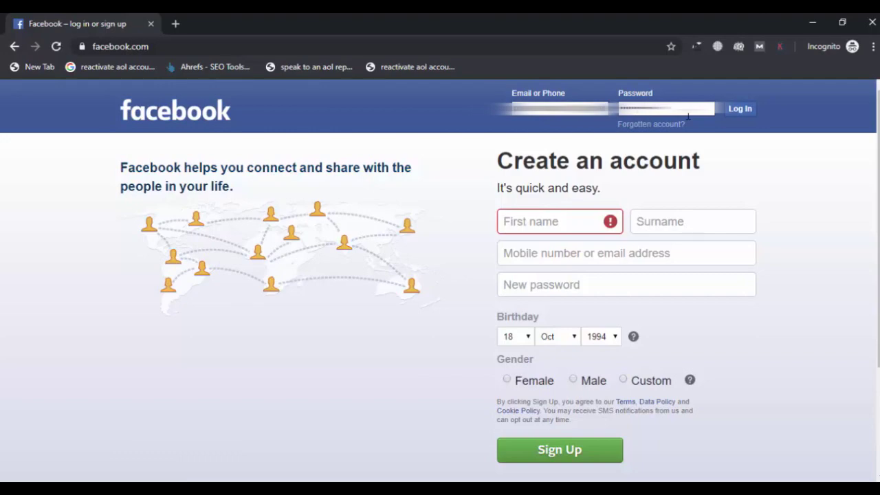
key(Return)
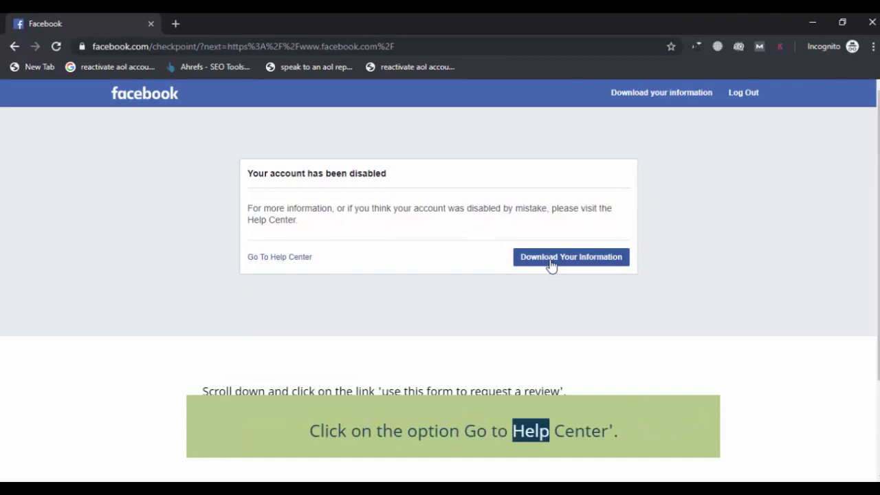
- Open the Help Centre article 'Why Your Content Was Removed' and skim it
click(291, 260)
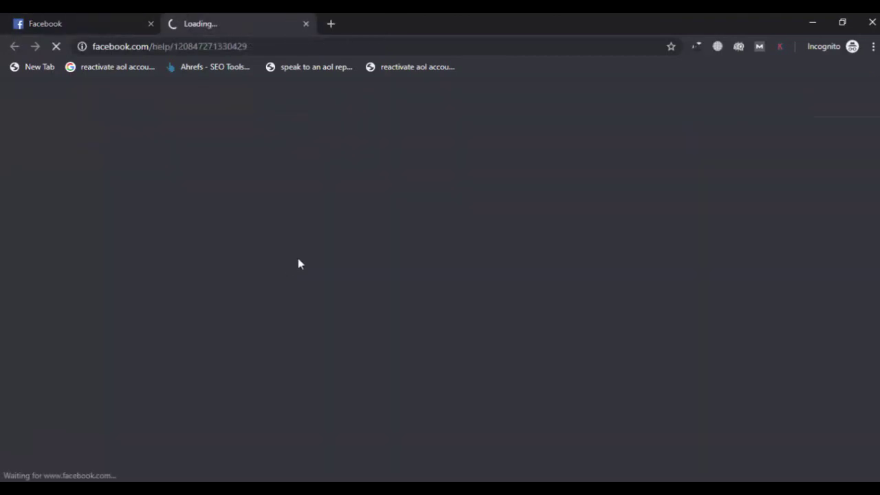
scroll(570, 210, down, 3)
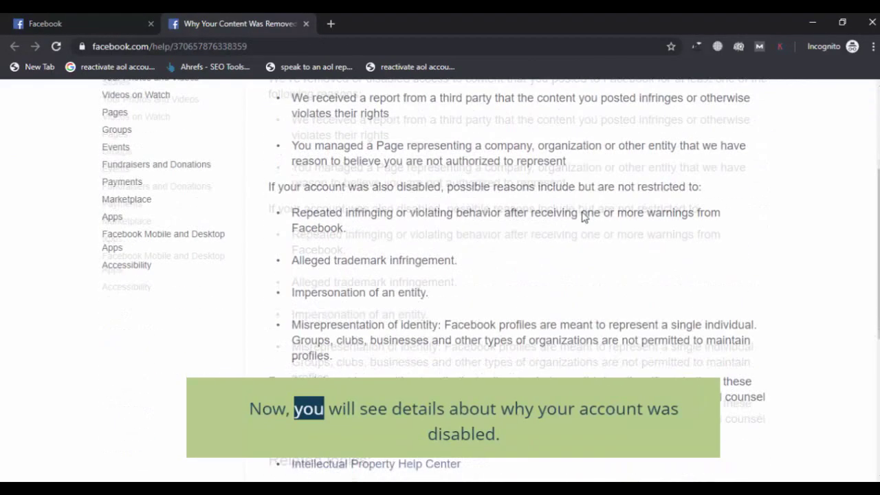
scroll(582, 217, down, 4)
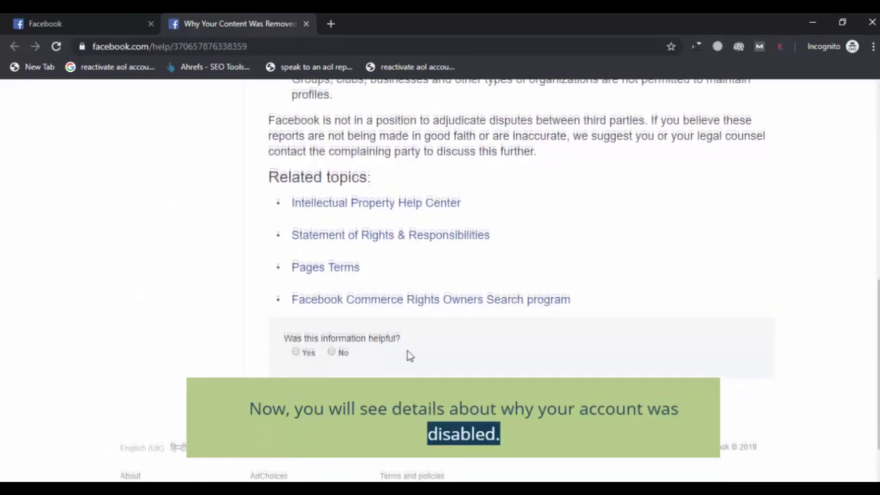
scroll(410, 356, up, 7)
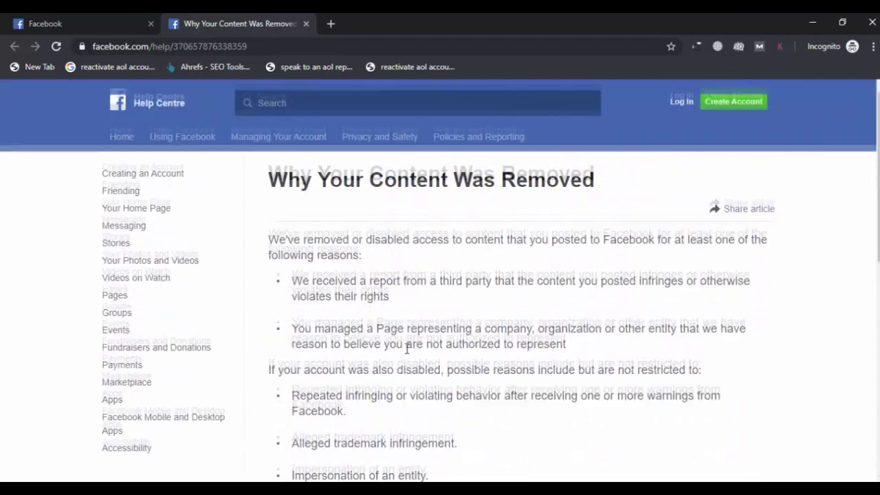
- Back on the first tab, select the heading 'Your account has been disabled'
click(104, 21)
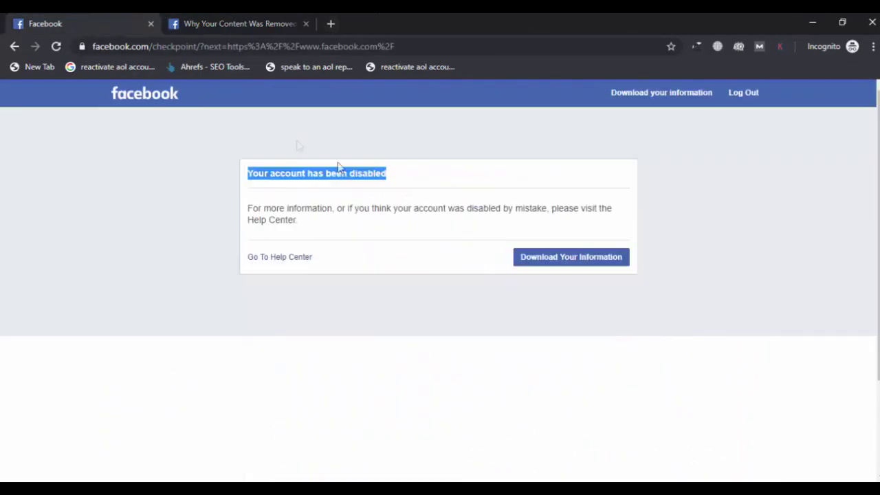
click(242, 177)
drag(249, 171, 395, 186)
- Search Google for 'How to enable facebook account' in a new tab
click(331, 23)
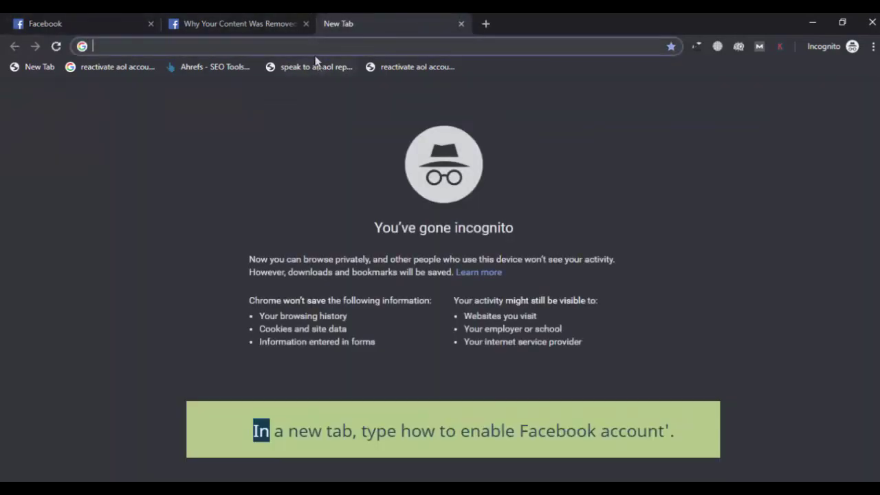
text(Ho)
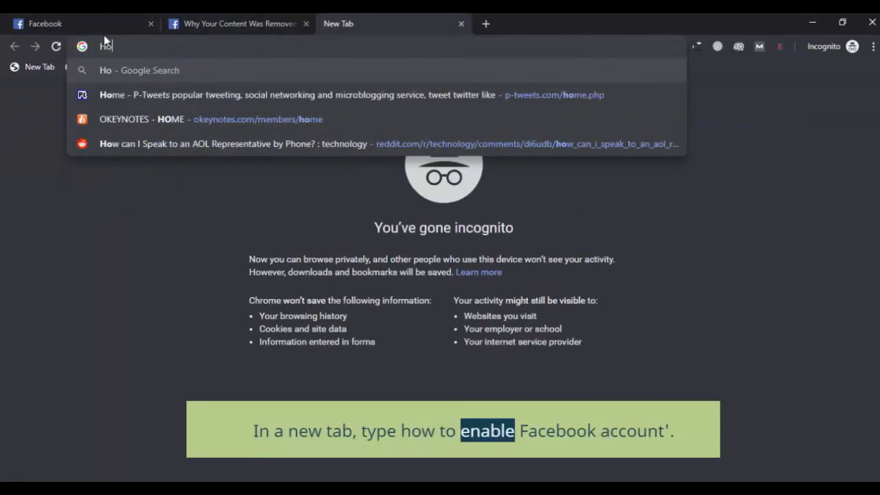
text(w to ena)
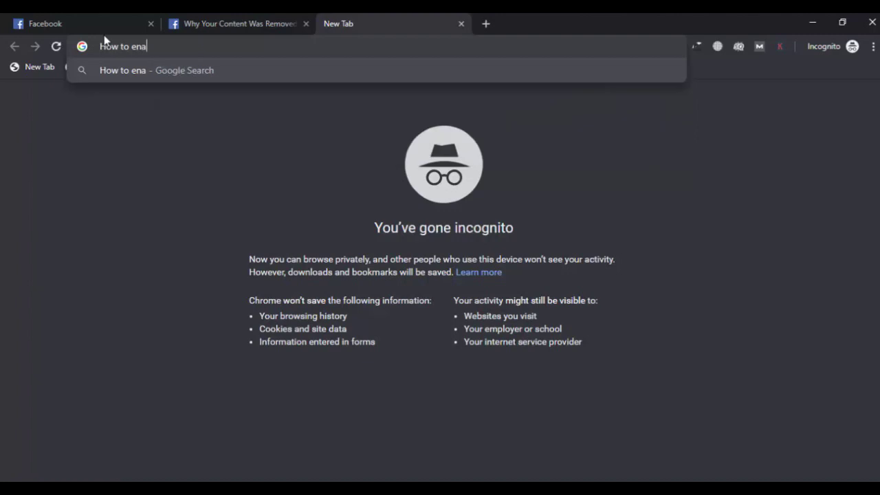
text(ble fa)
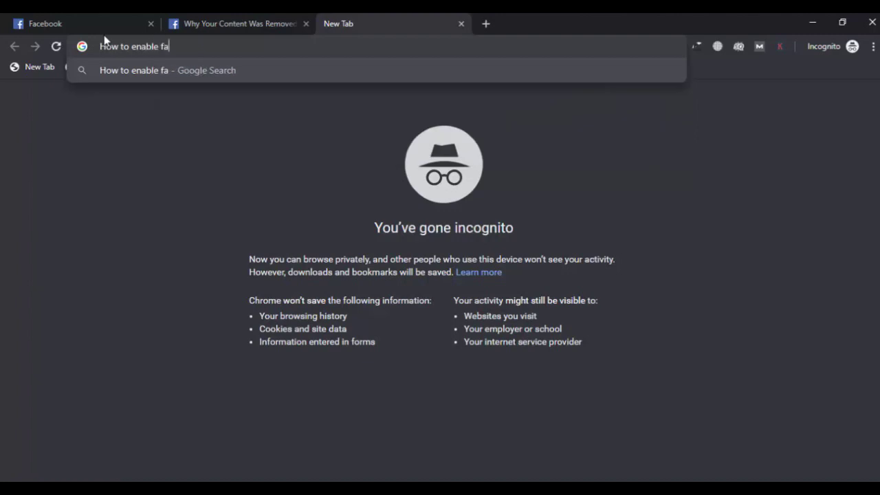
text(cebook)
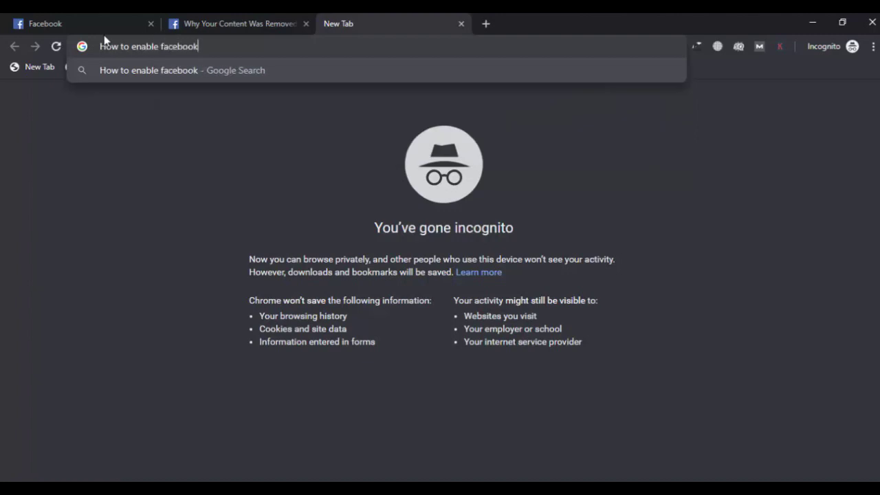
text( account)
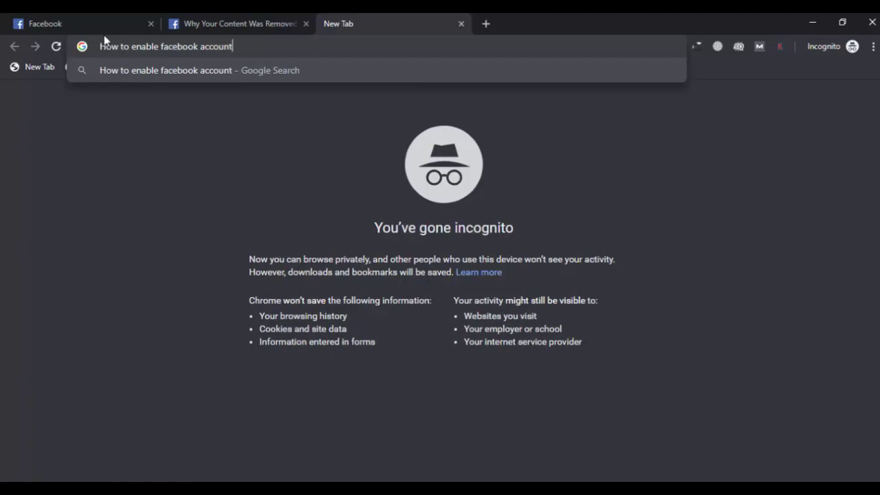
key(Return)
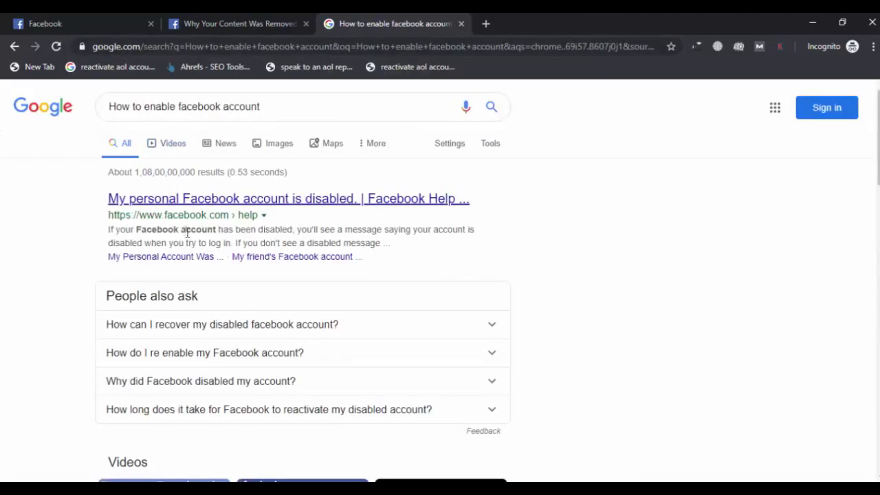
- Open Facebook Help's disabled-account result and follow its review-request form link
click(245, 202)
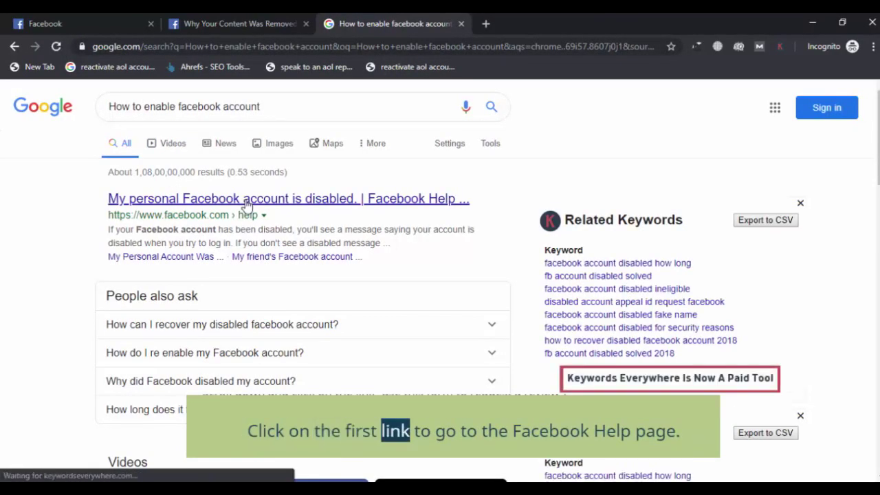
scroll(337, 138, down, 1)
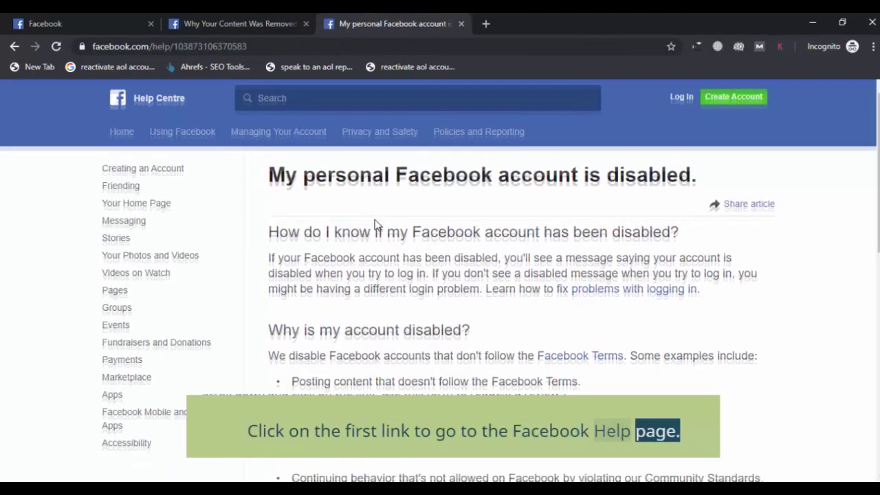
scroll(337, 139, down, 4)
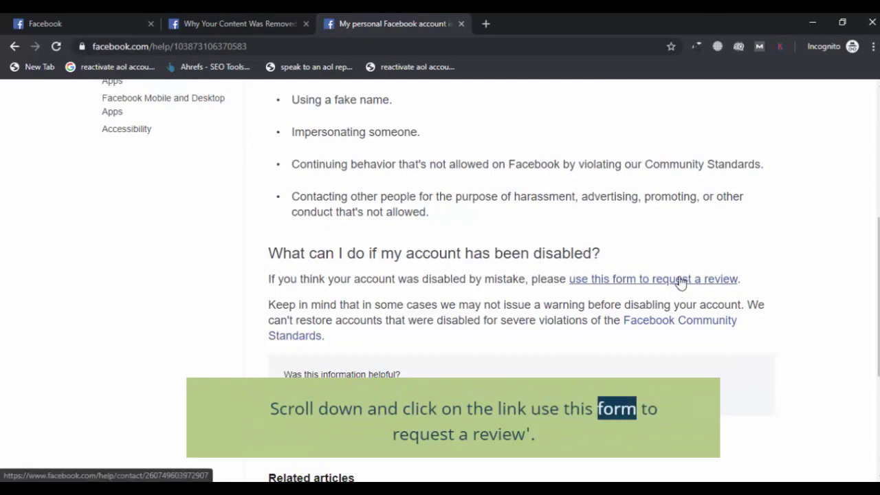
click(680, 279)
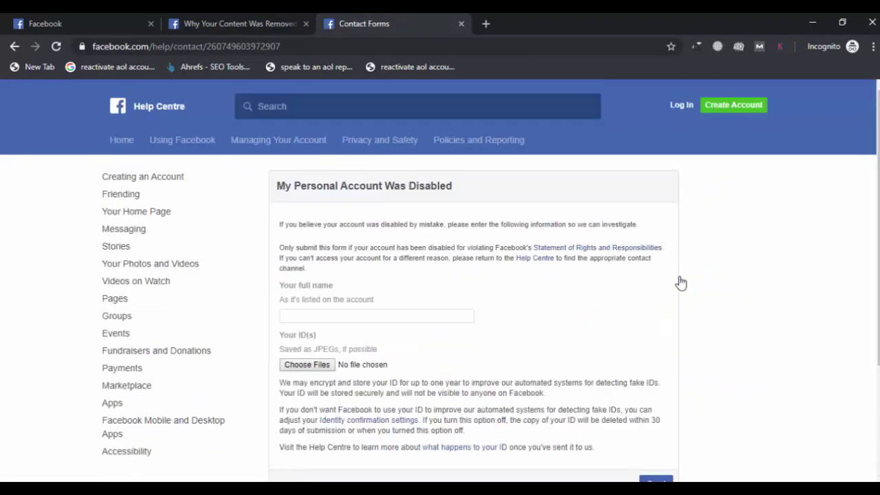
- Enter the account holder's full name in the Your full name field
scroll(512, 285, down, 1)
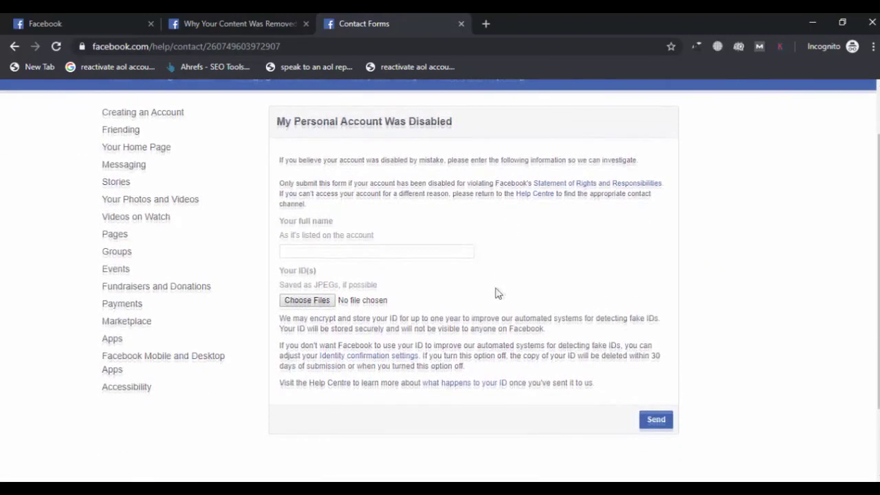
click(315, 250)
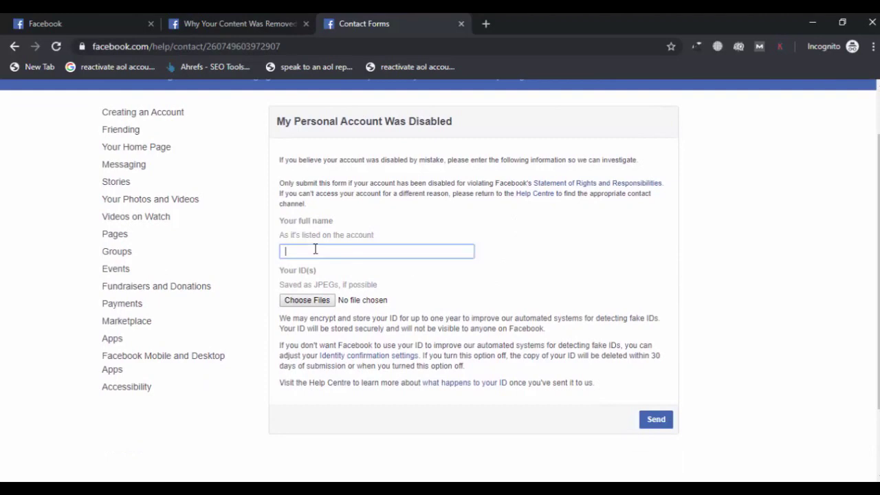
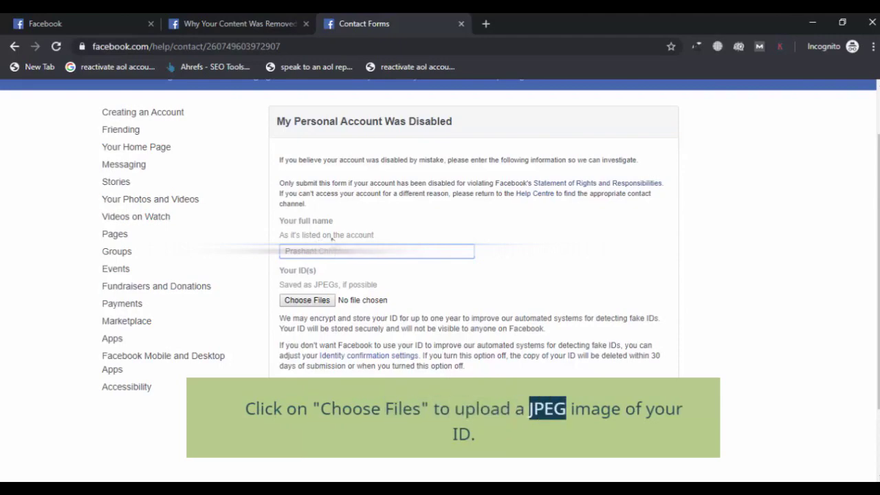
- Attach index.jpg from Pictures as the ID image
click(307, 301)
click(240, 193)
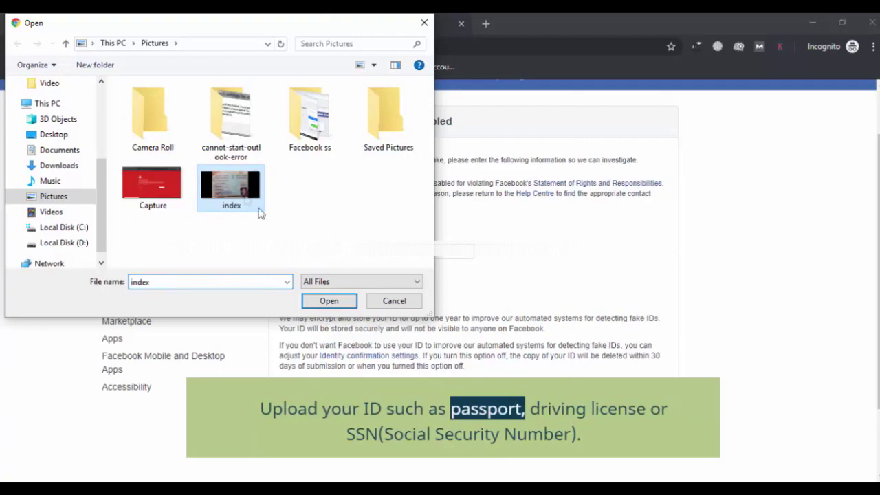
click(339, 303)
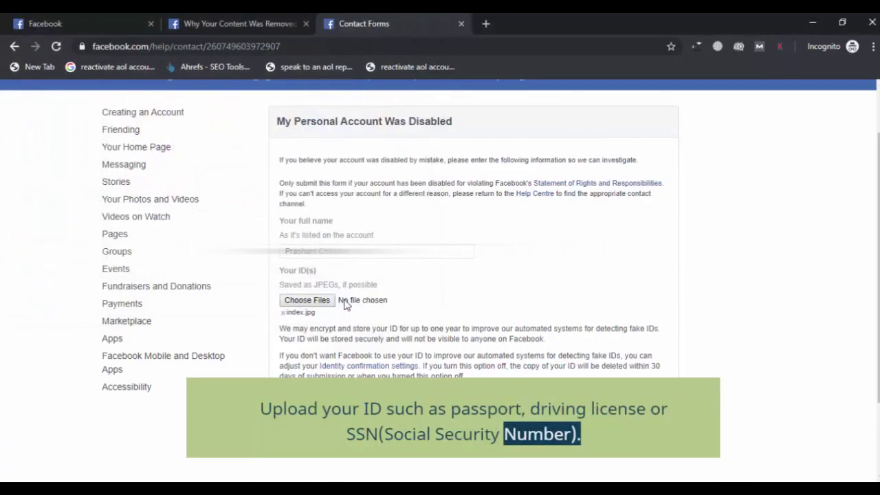
scroll(639, 380, down, 1)
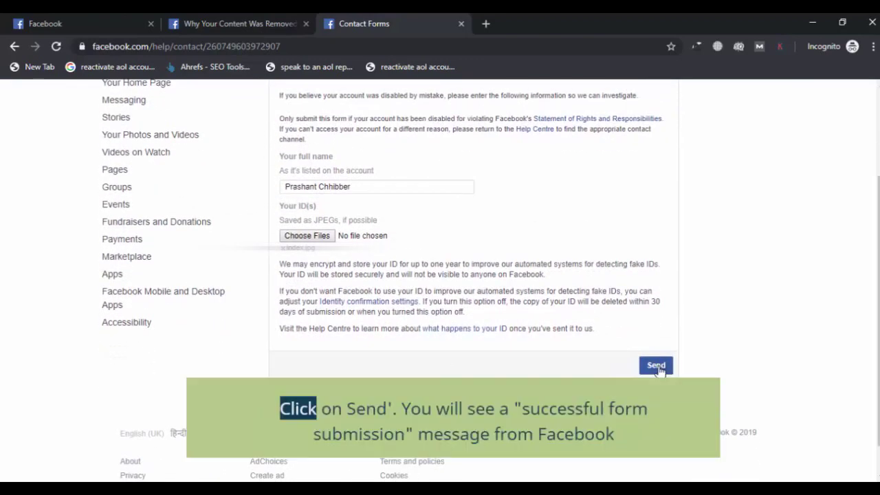
- Send the appeal, dismiss the success message, and load gmail.com in a new tab
click(659, 369)
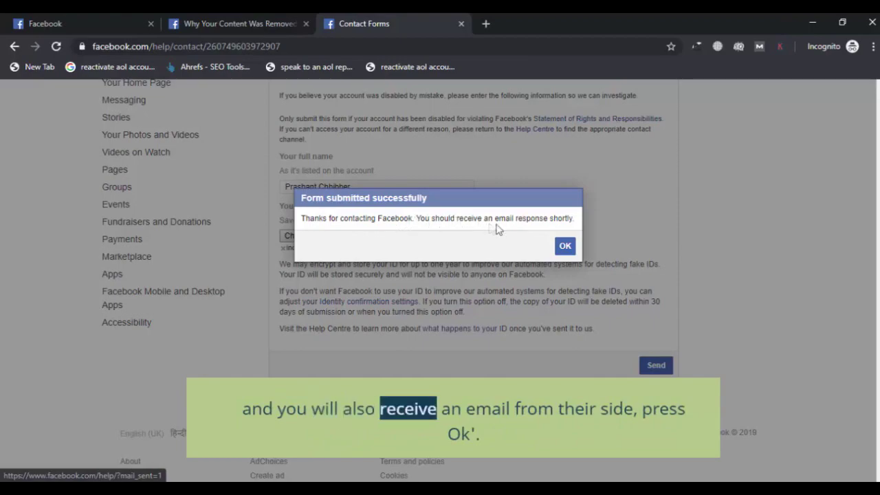
click(565, 247)
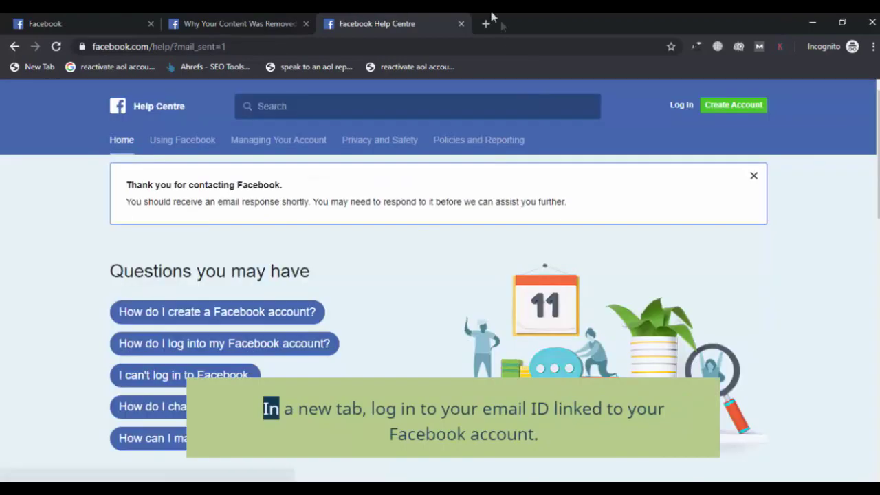
click(485, 23)
text(g)
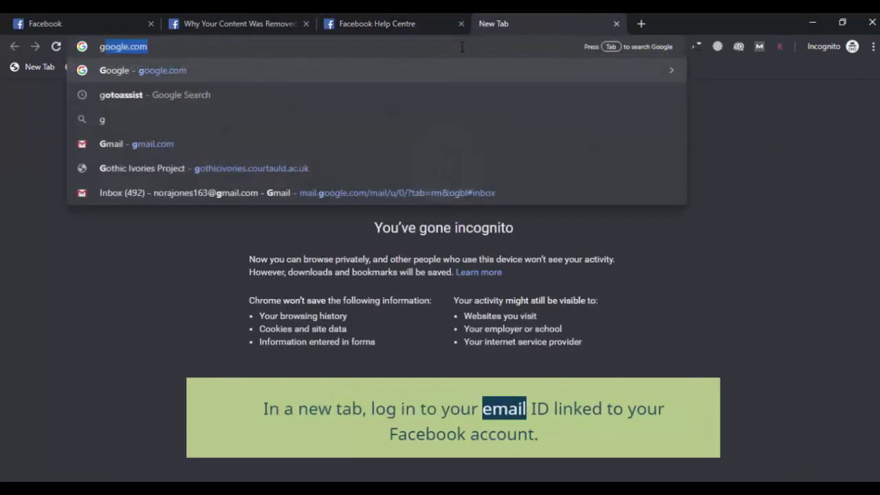
text(mail.co)
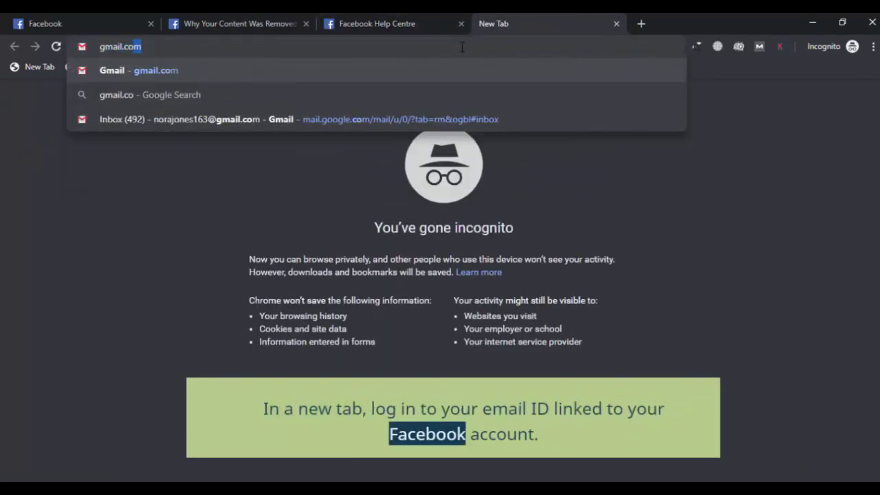
key(Return)
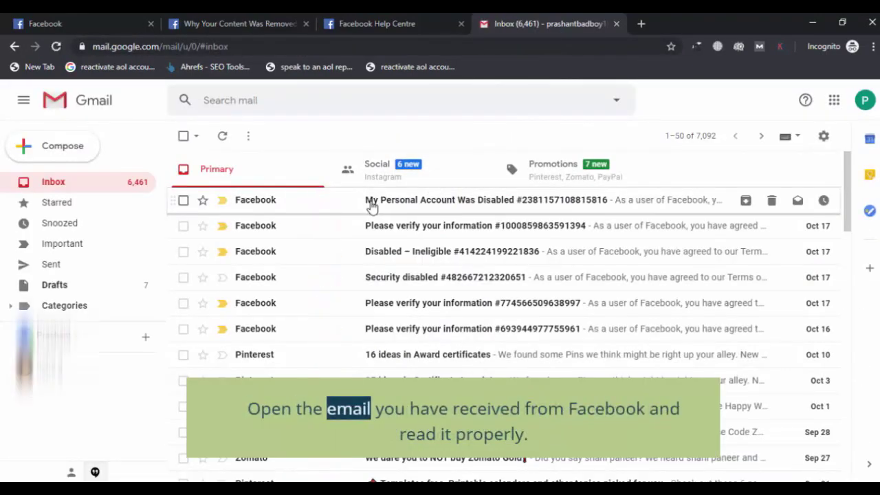
- Open the 'My Personal Account Was Disabled' email and read its paragraphs and appeal link
click(369, 203)
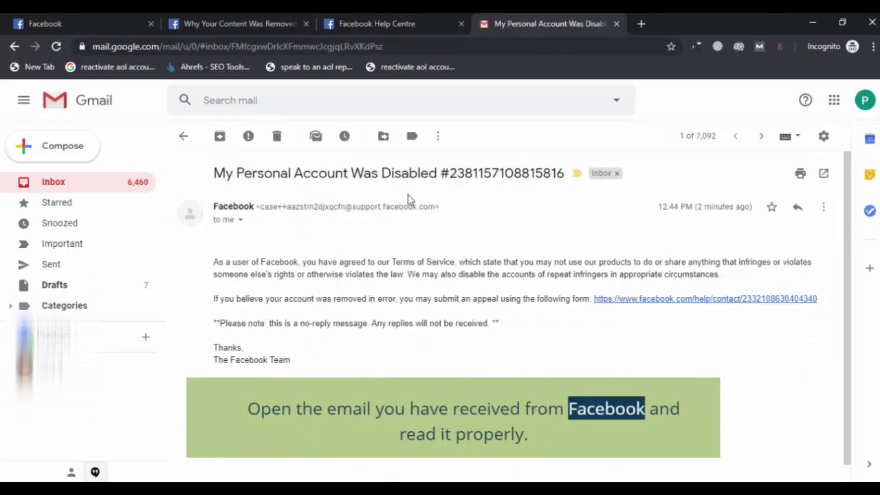
drag(371, 254, 721, 273)
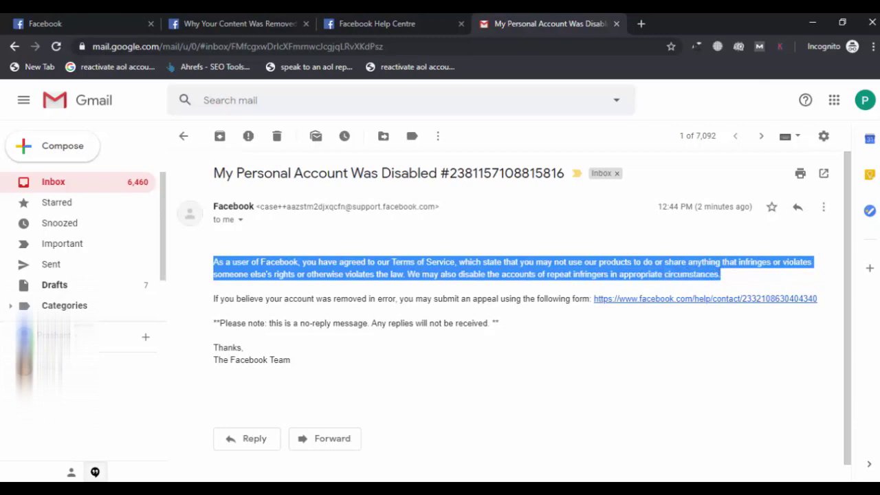
click(214, 303)
drag(232, 297, 639, 314)
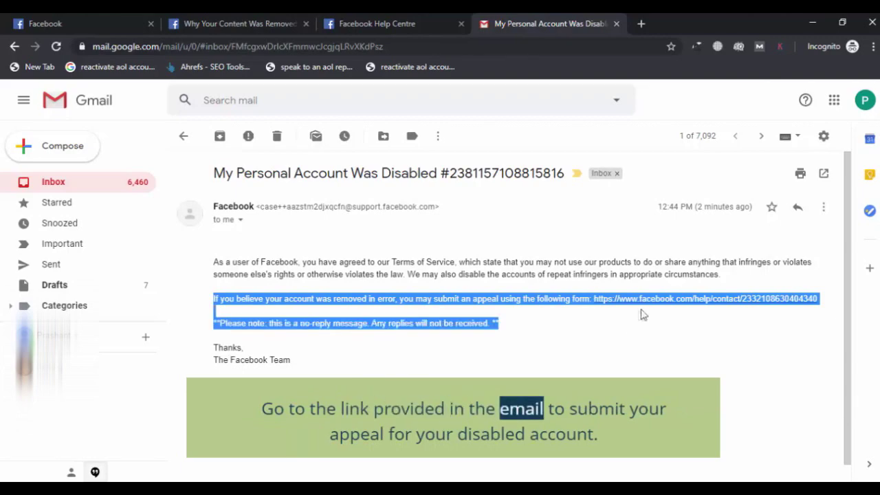
click(640, 314)
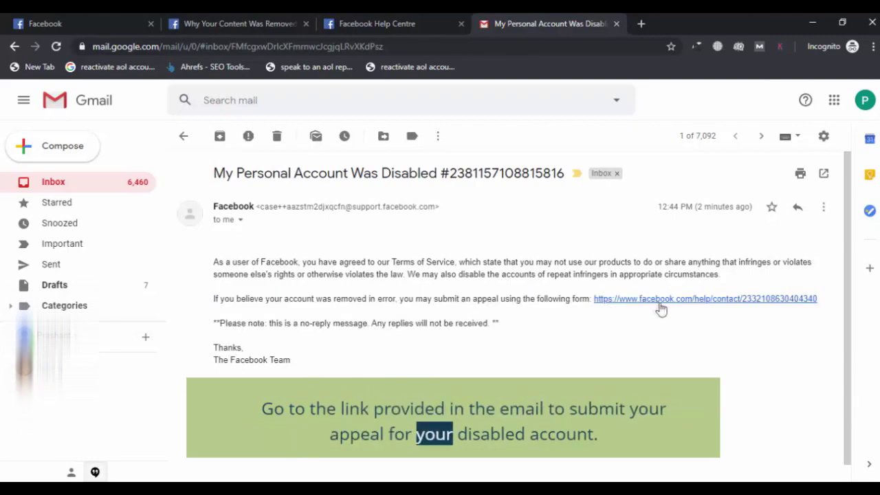
- Open the email's appeal-form link and tick 'I understand and wish to continue'
click(684, 300)
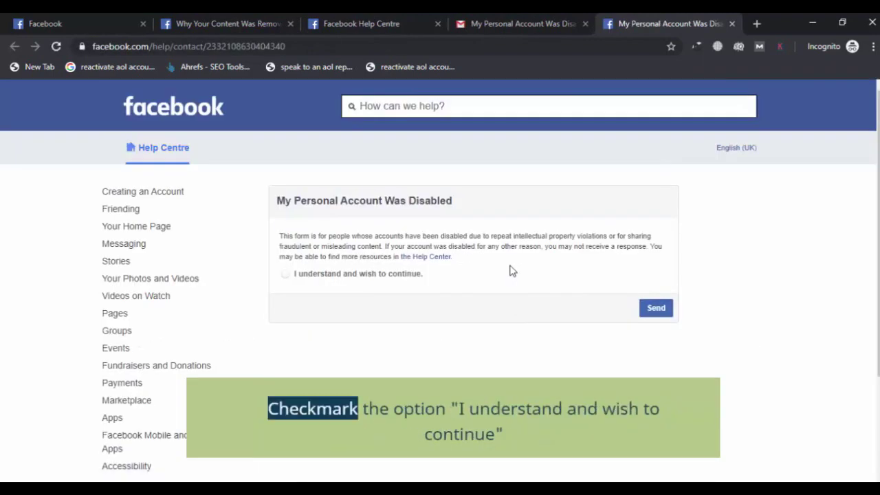
click(285, 273)
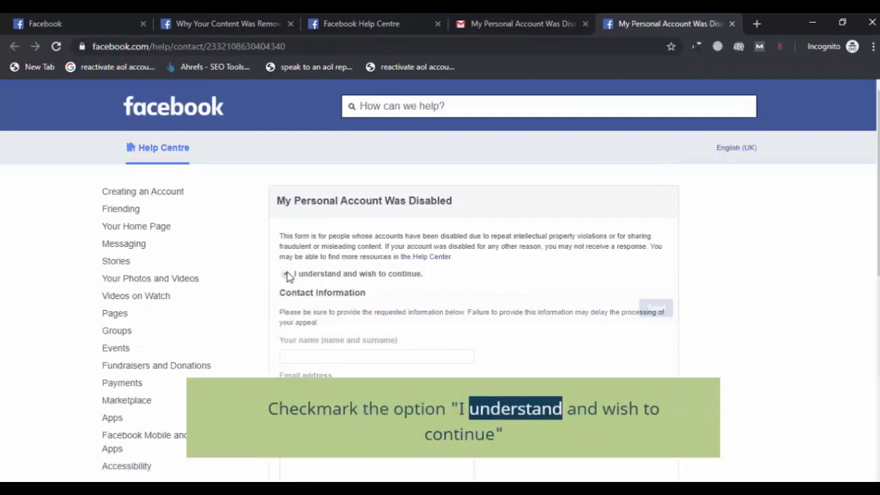
scroll(323, 284, down, 1)
- Fill in the holder's full name and e-mail address on the appeal form
click(335, 289)
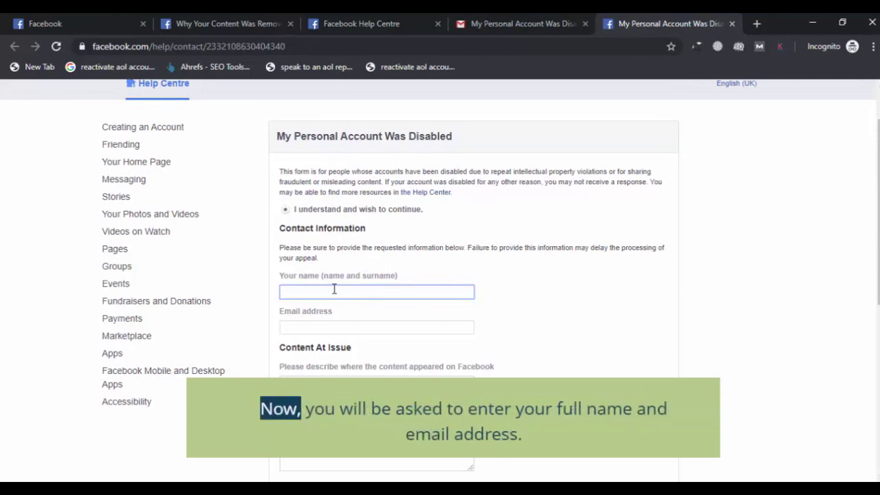
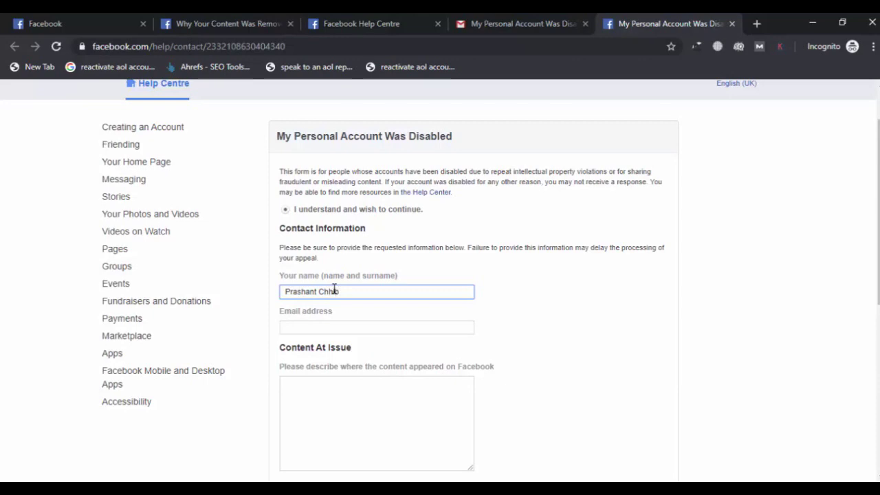
click(318, 331)
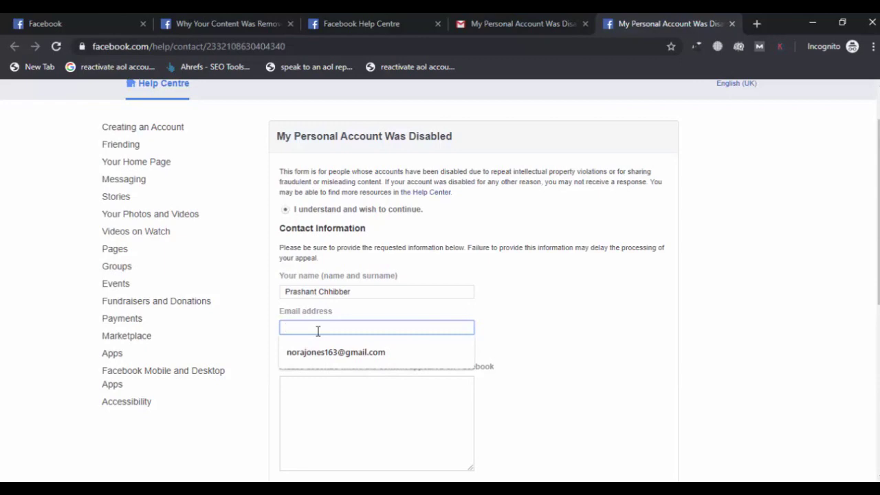
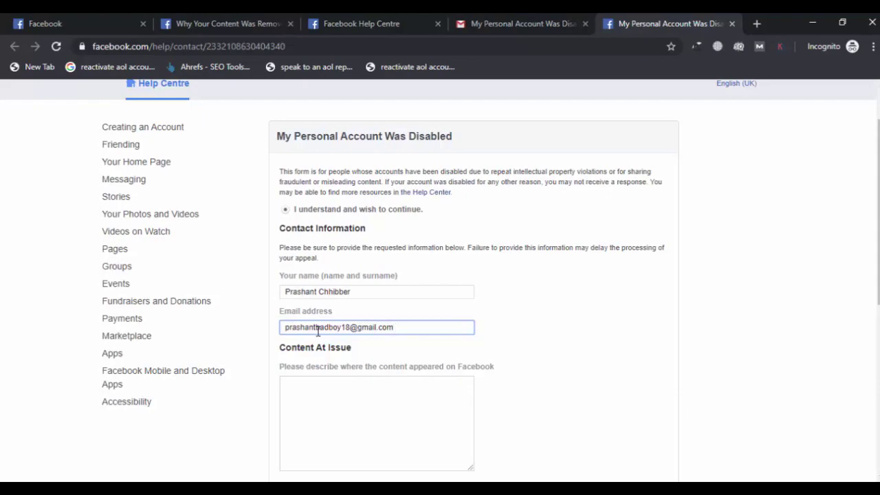
click(324, 406)
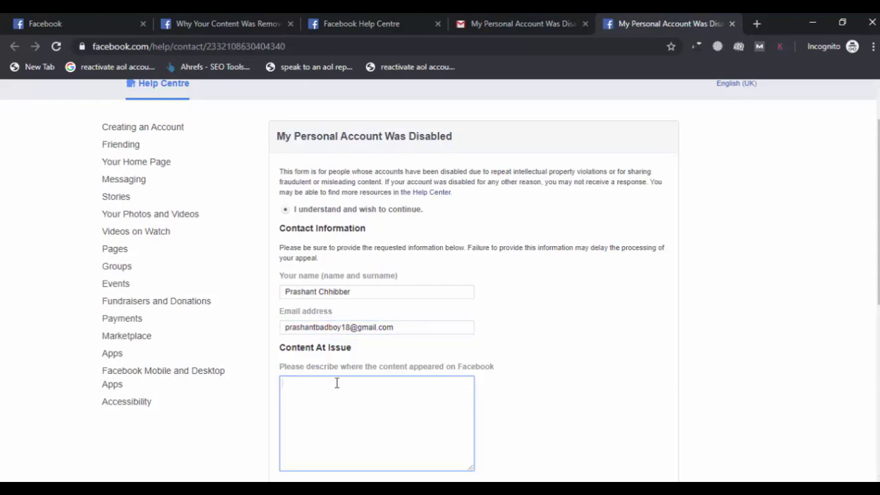
- Type 'Promotions of websites from my personal account instead of business account.' as content at issue
scroll(367, 349, down, 2)
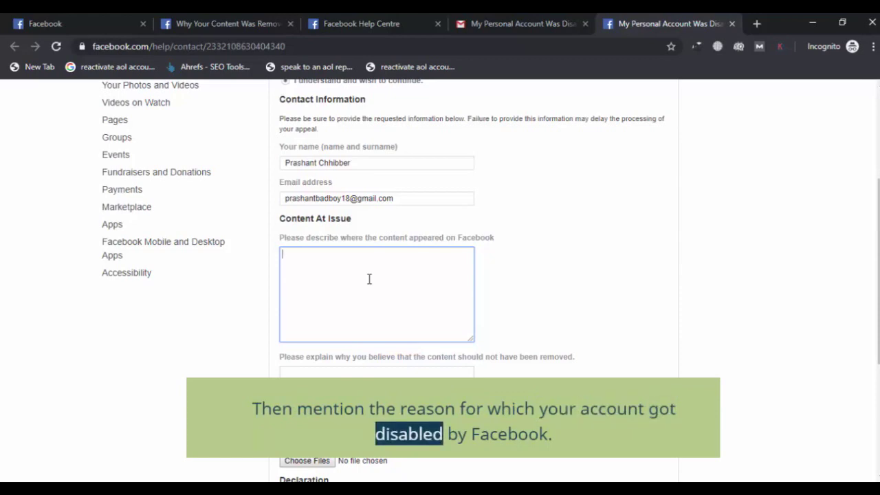
text(Pro)
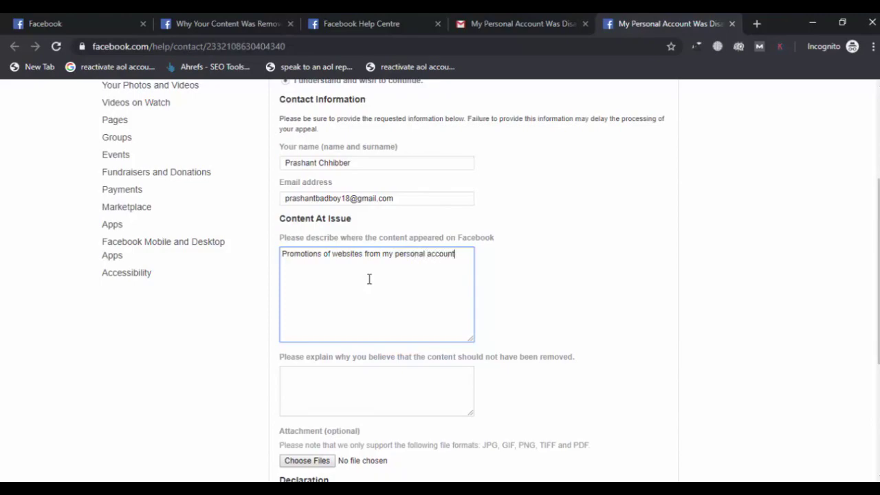
scroll(391, 283, down, 1)
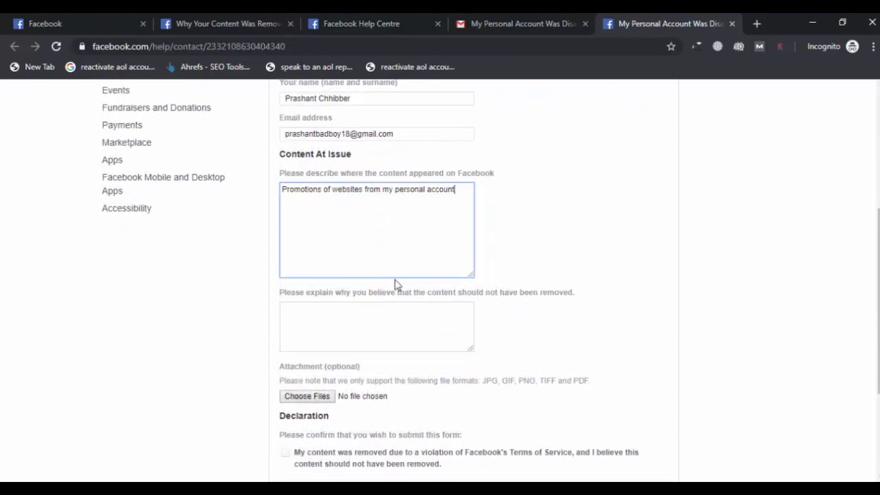
text(tead of bussi)
key(BackSpace)
key(BackSpace)
key(BackSpace)
text(siness account.)
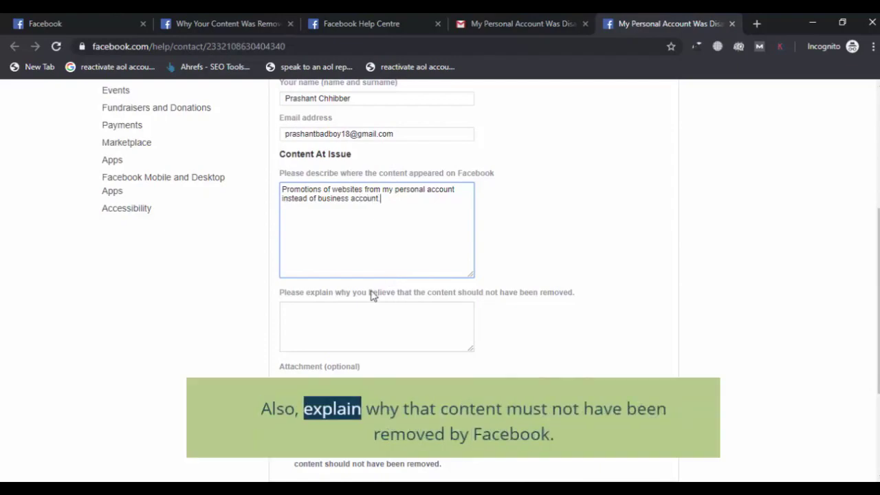
scroll(395, 282, down, 1)
- Give the reason 'Because it will not harm anyone and it is also not a copied.'
click(363, 242)
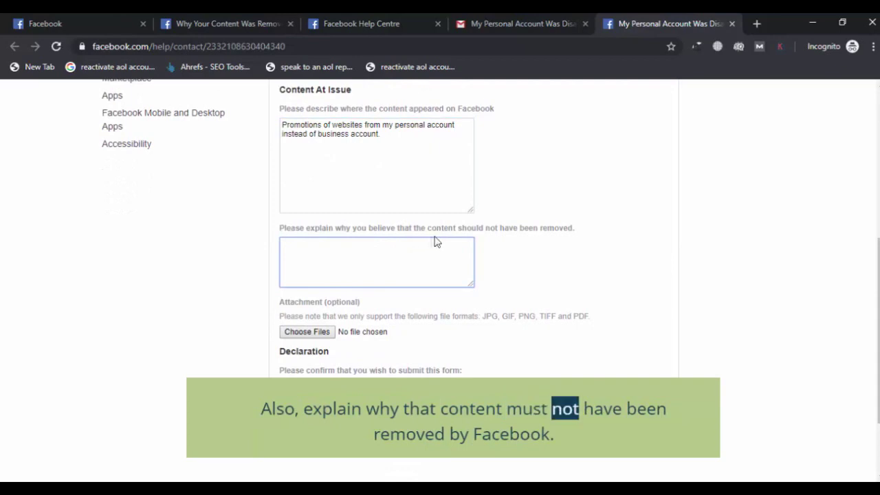
text(Bec)
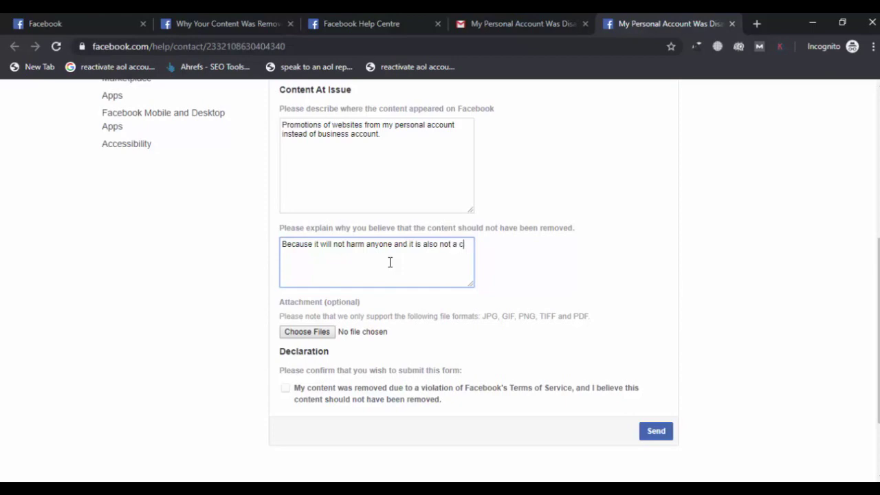
text(opied)
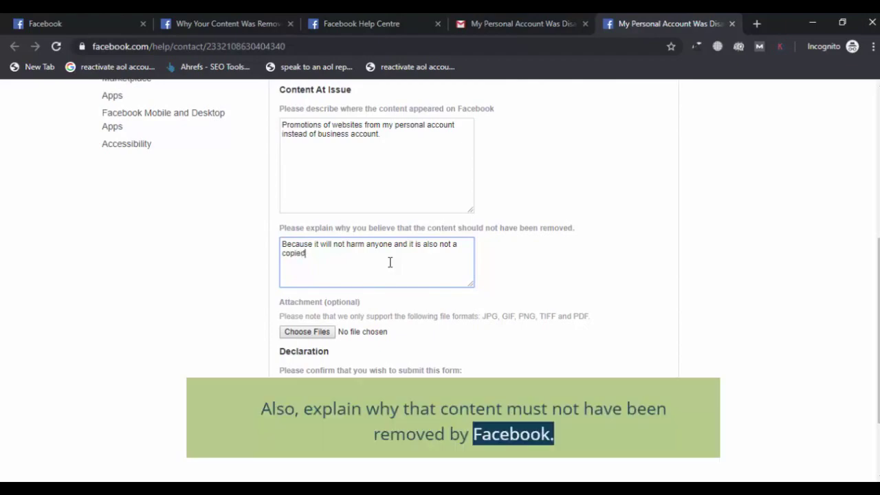
text(.)
scroll(417, 306, down, 1)
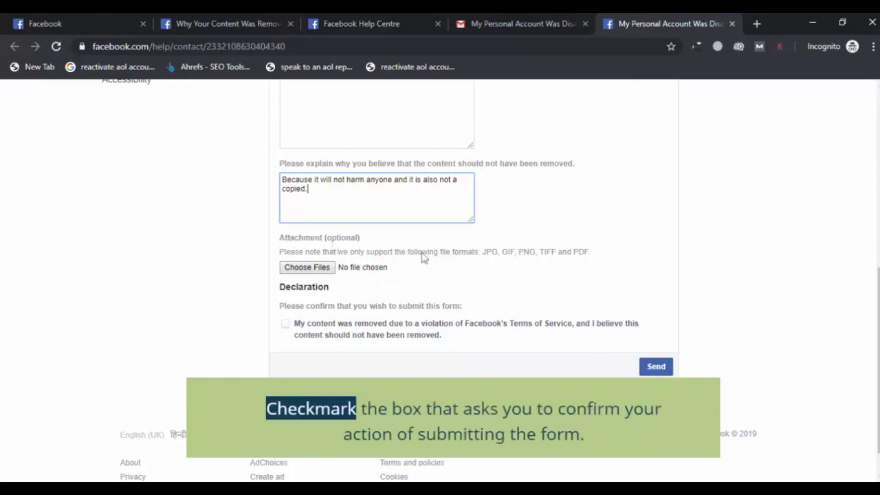
- Tick the Declaration checkbox and enter your full name as the electronic signature
click(285, 326)
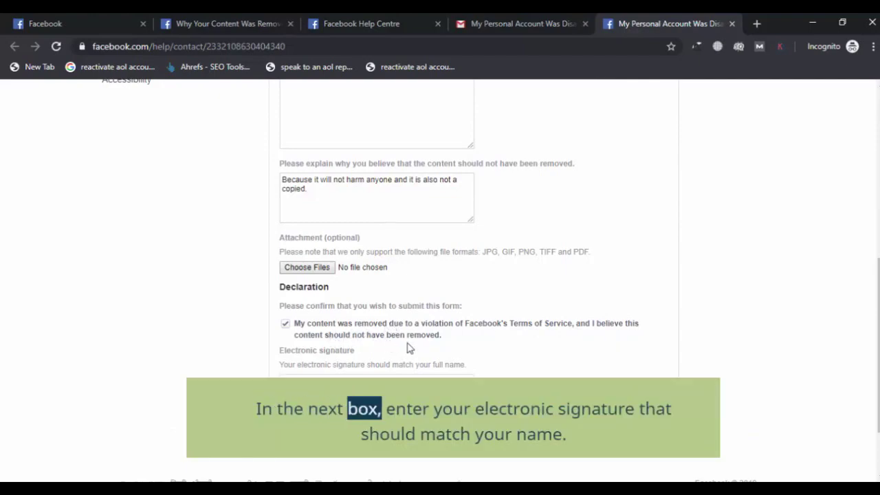
scroll(409, 348, down, 1)
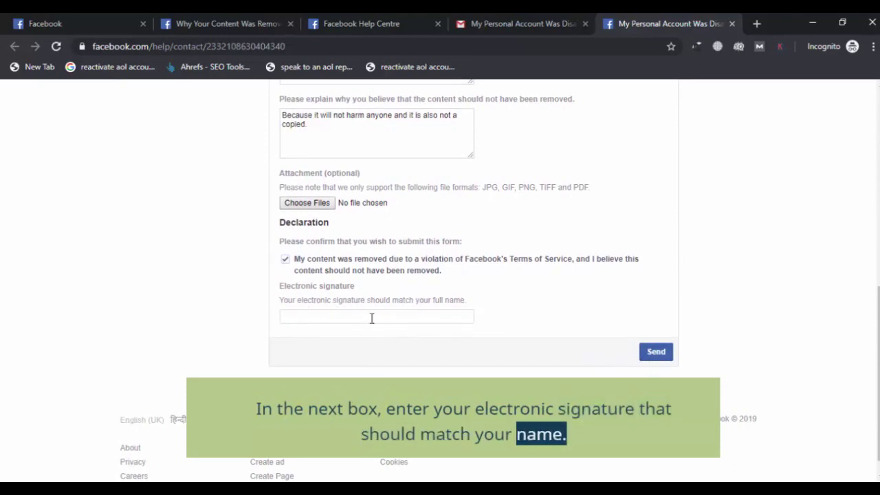
click(338, 316)
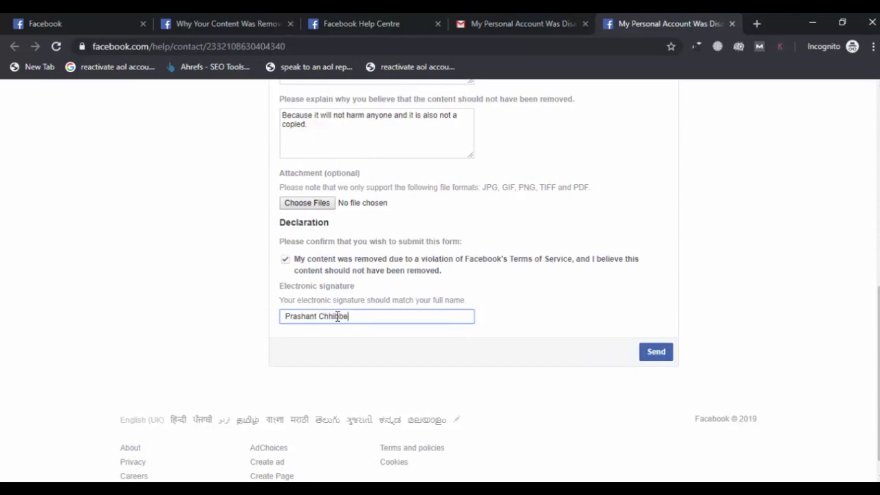
- Send the appeal, acknowledge the confirmation, and return to the disabled-account email in Gmail
click(656, 355)
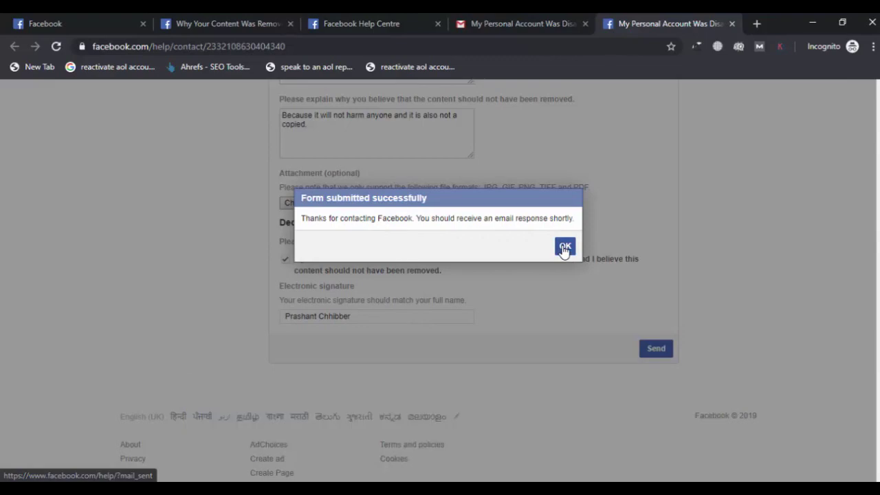
click(563, 249)
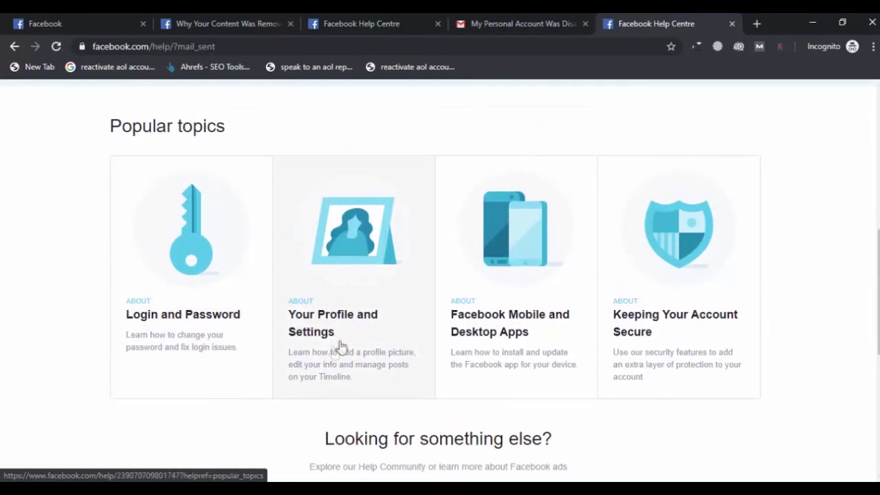
click(541, 18)
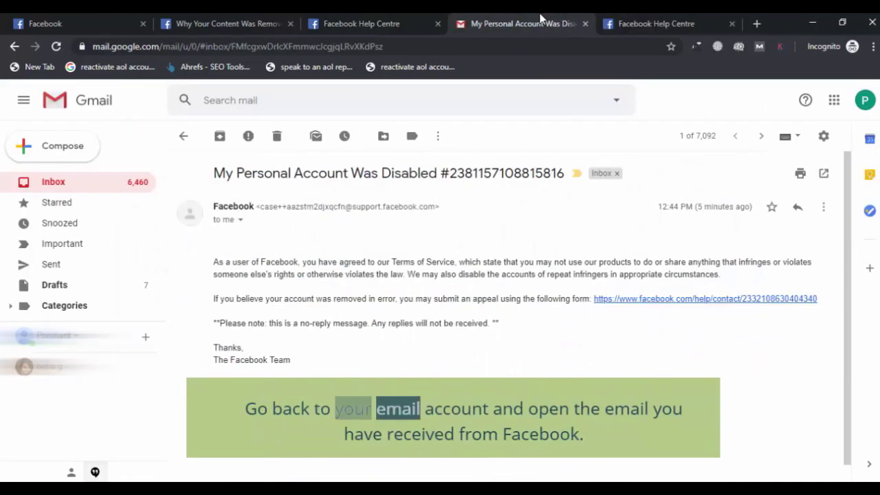
- Open the 'Facebook Profile Disable Appeal' email from the inbox and highlight its reference-number sentence
click(69, 182)
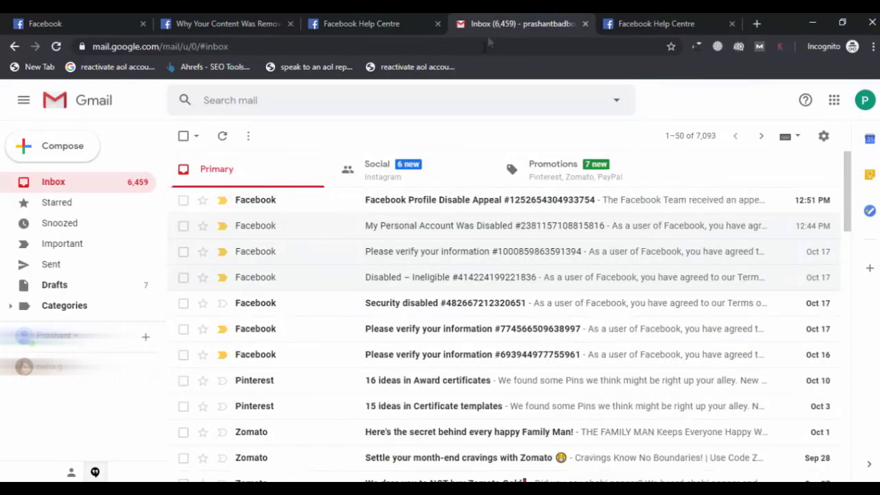
click(441, 199)
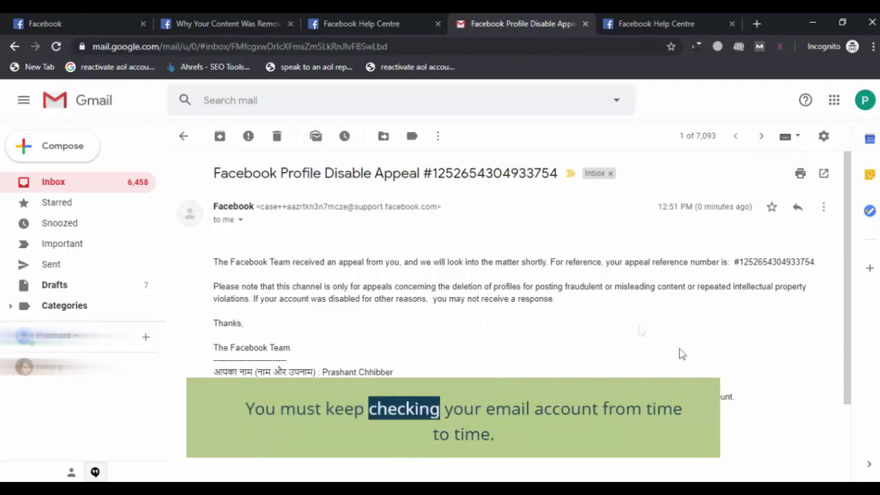
drag(327, 232, 412, 399)
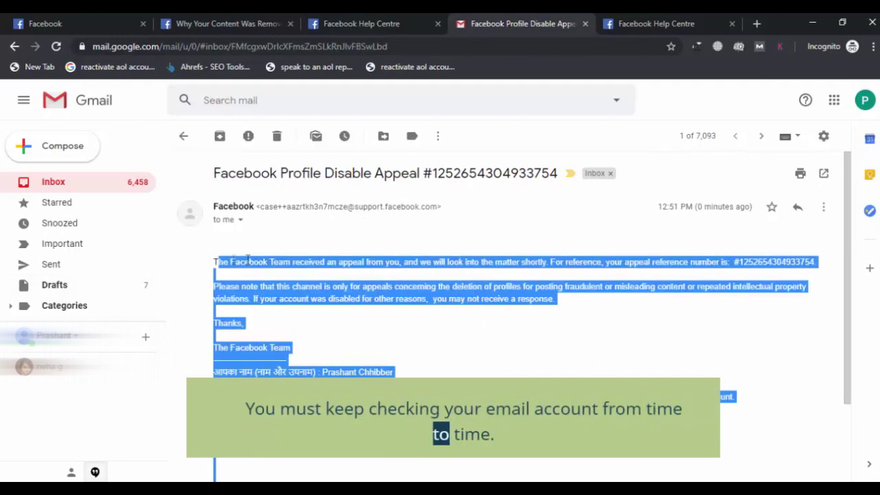
click(215, 259)
drag(215, 259, 752, 262)
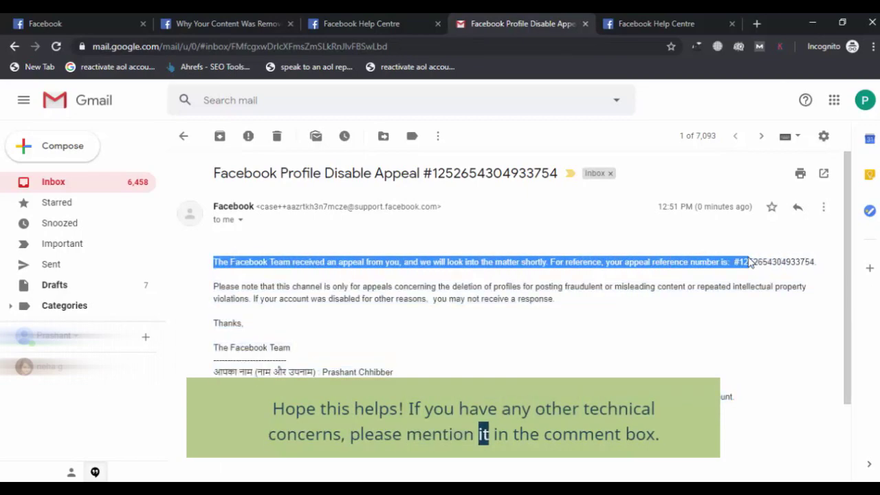
click(648, 301)
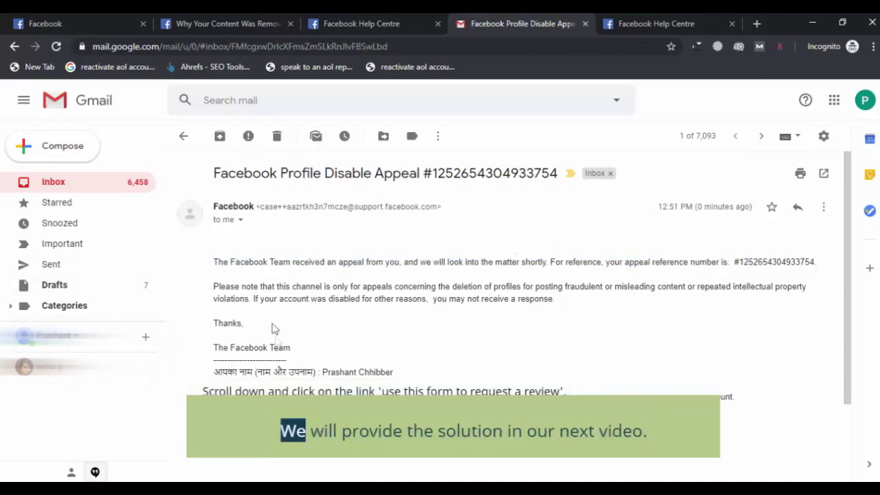